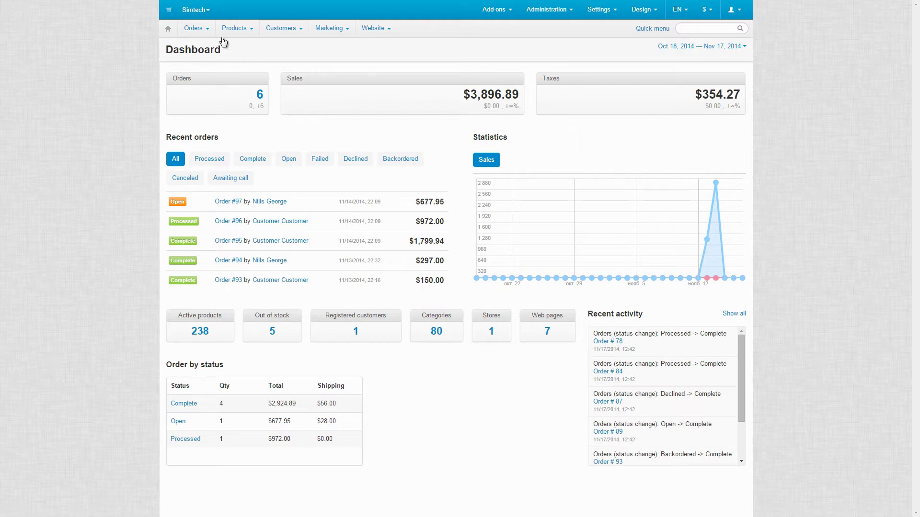
- Tour the top menus: Orders, Quick menu, Add-ons, Administration, Settings, Design, languages, currencies and account
click(196, 32)
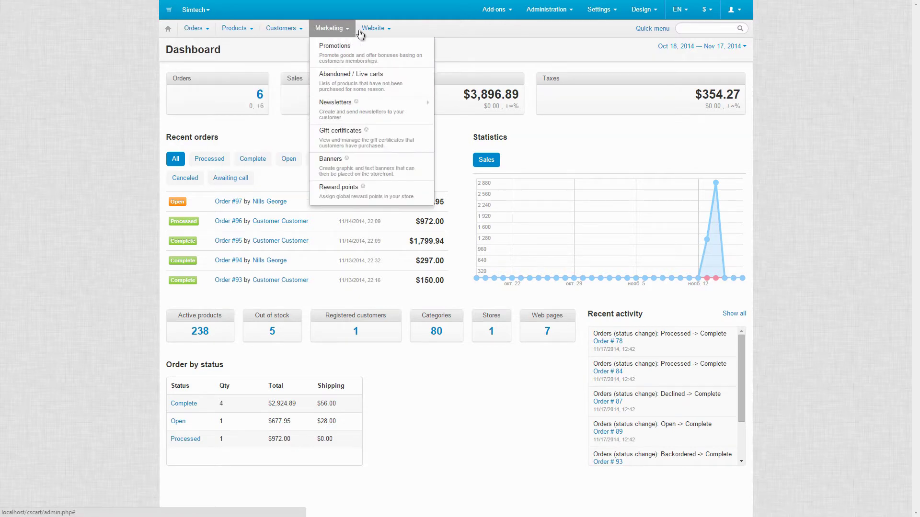
click(653, 28)
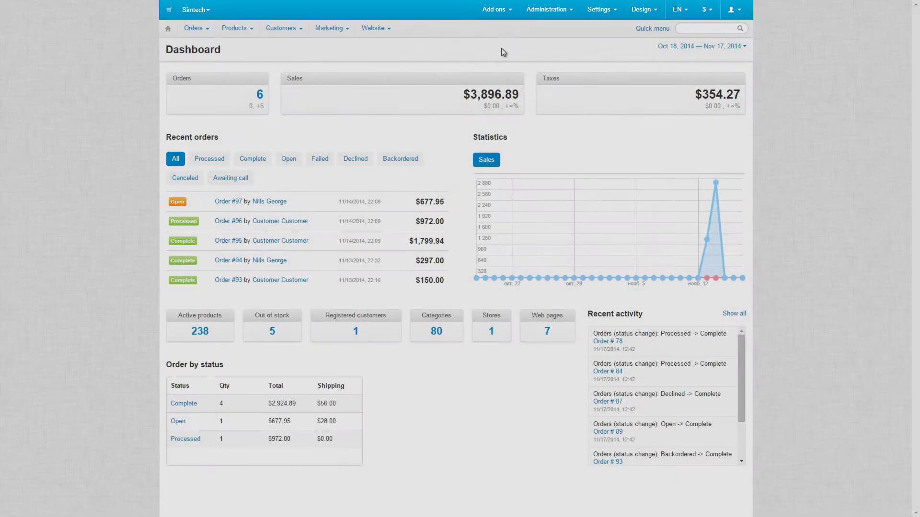
click(496, 11)
click(551, 12)
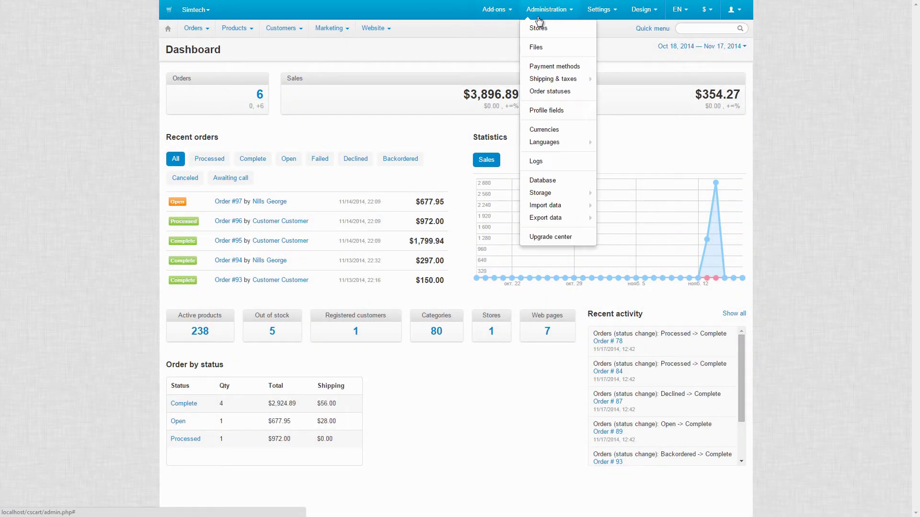
click(599, 12)
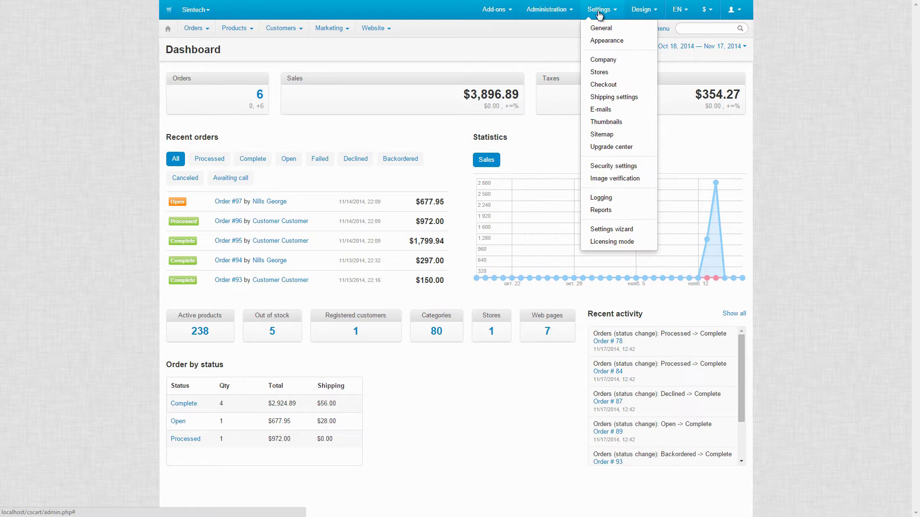
click(638, 13)
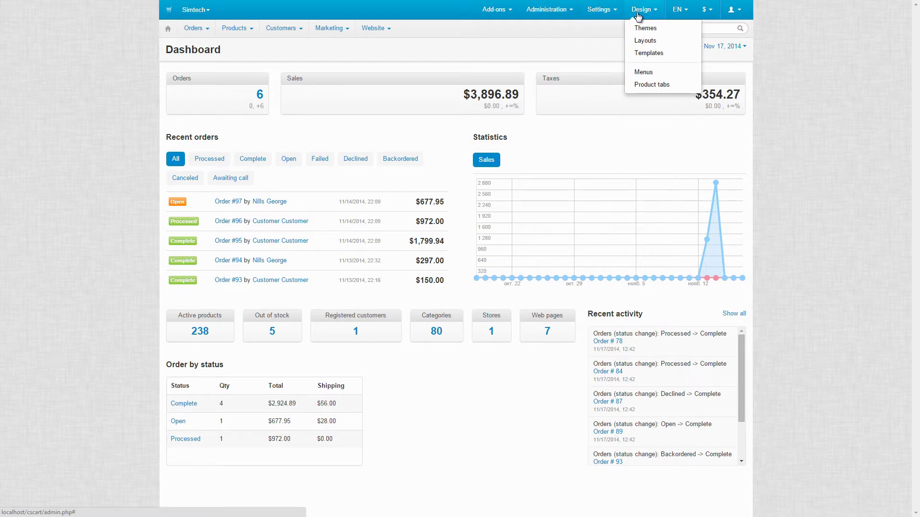
click(683, 11)
click(705, 11)
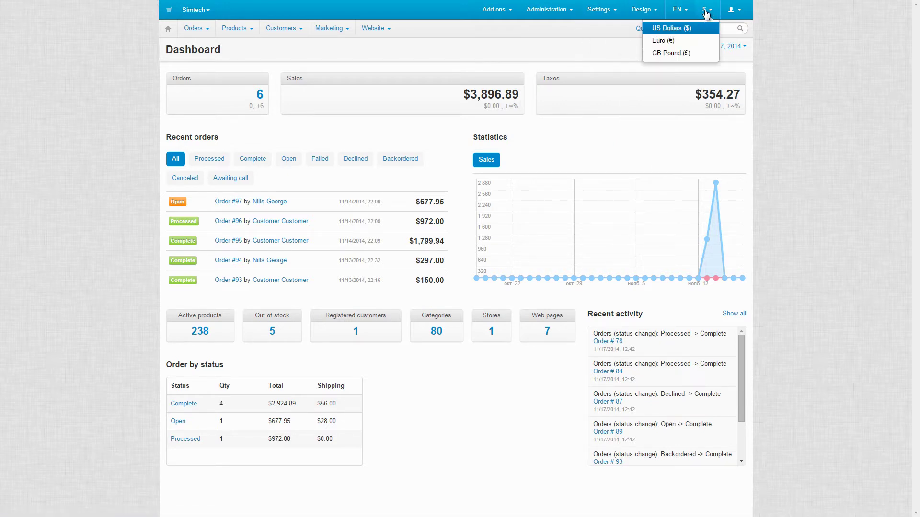
click(735, 12)
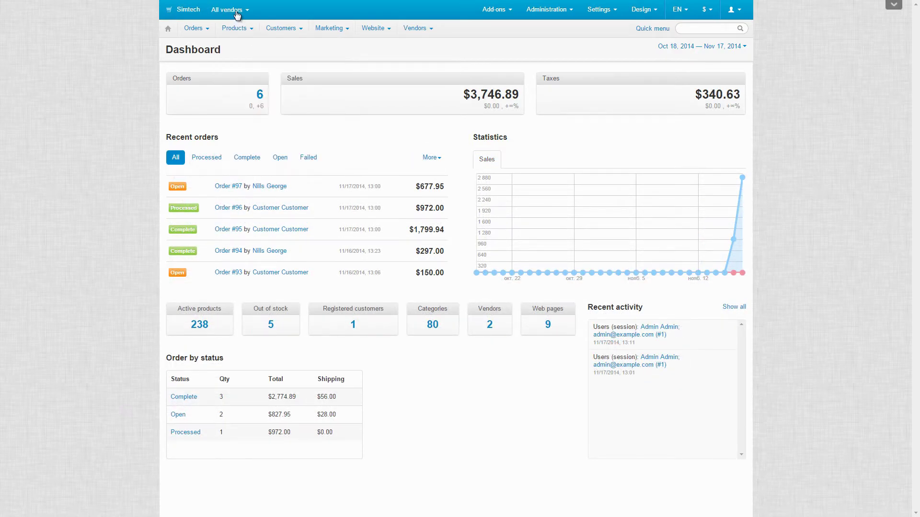
- Browse the Vendors menu entries, then go back to the dashboard
click(236, 14)
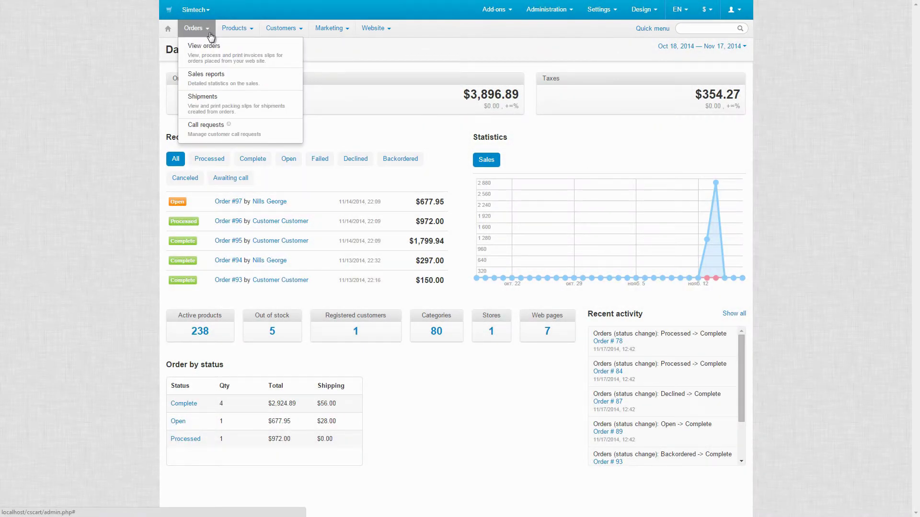
mouse_move(234, 35)
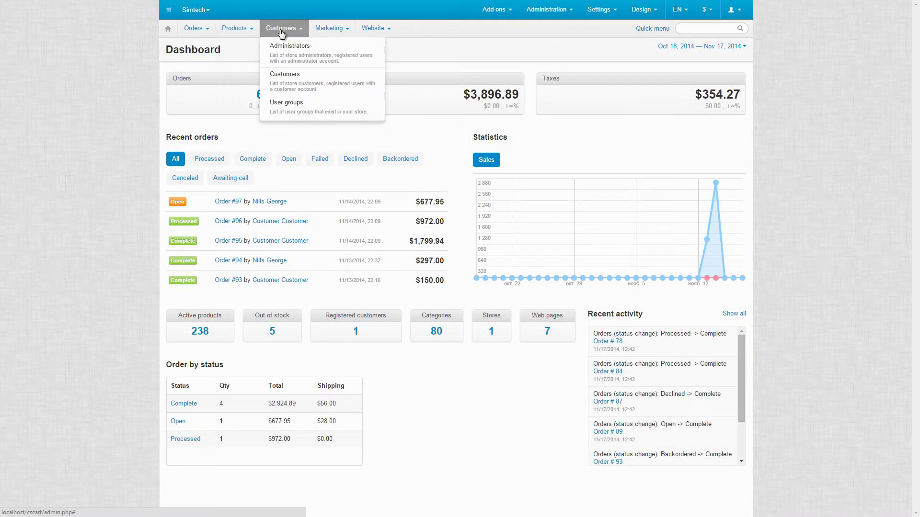
mouse_move(334, 33)
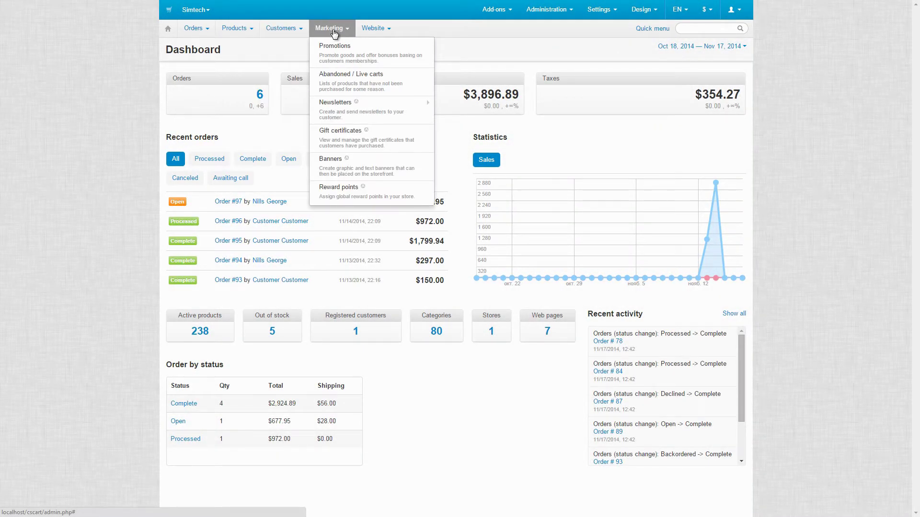
mouse_move(380, 32)
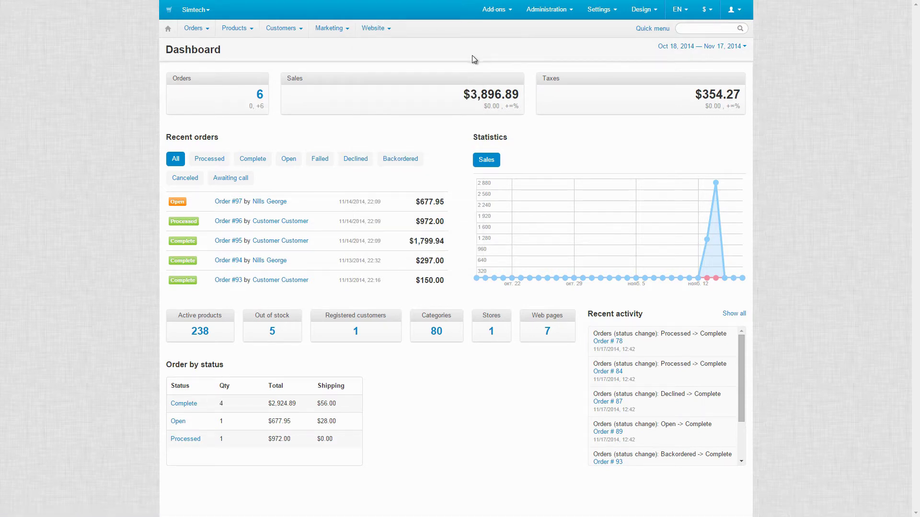
click(168, 29)
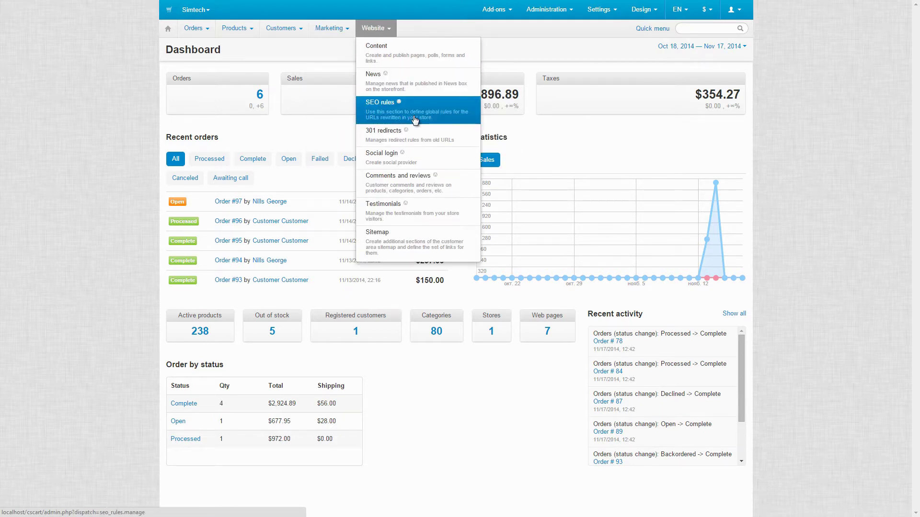
- Start a quick search from the Quick menu of shortcuts
mouse_move(505, 13)
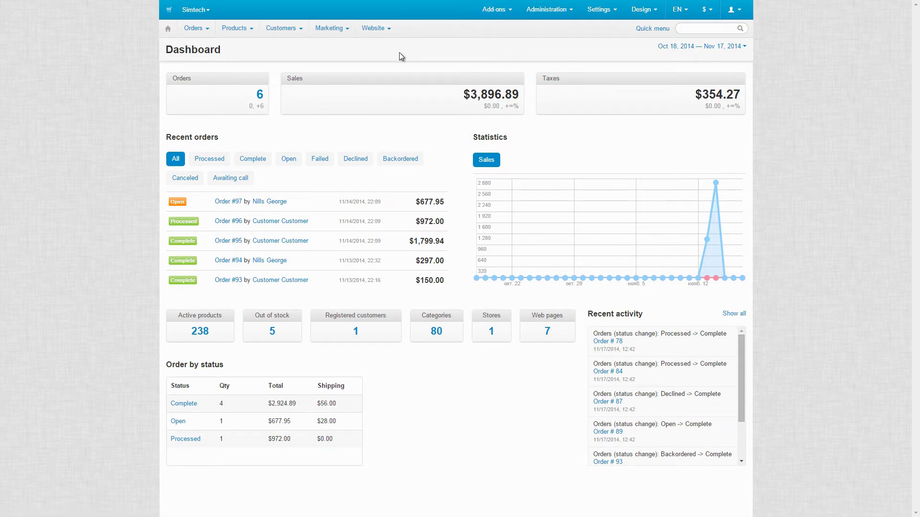
click(653, 28)
click(698, 30)
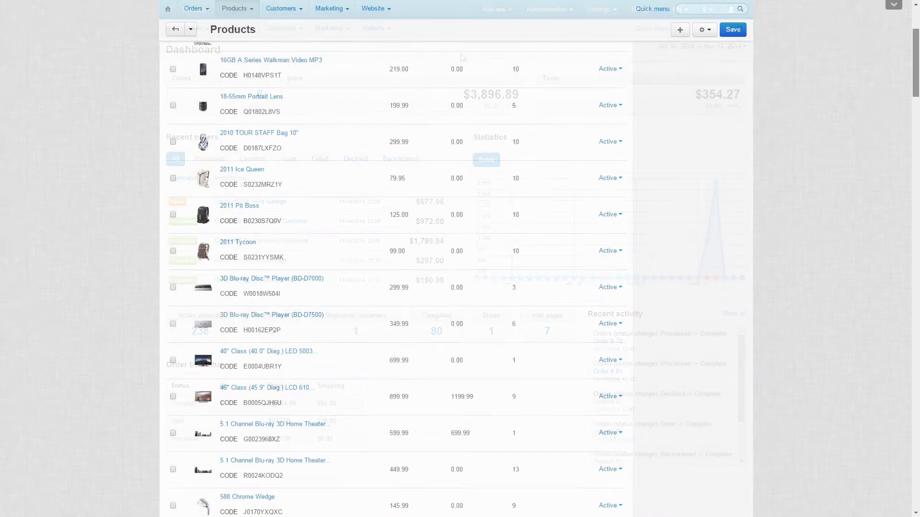
scroll(455, 258, down, 6)
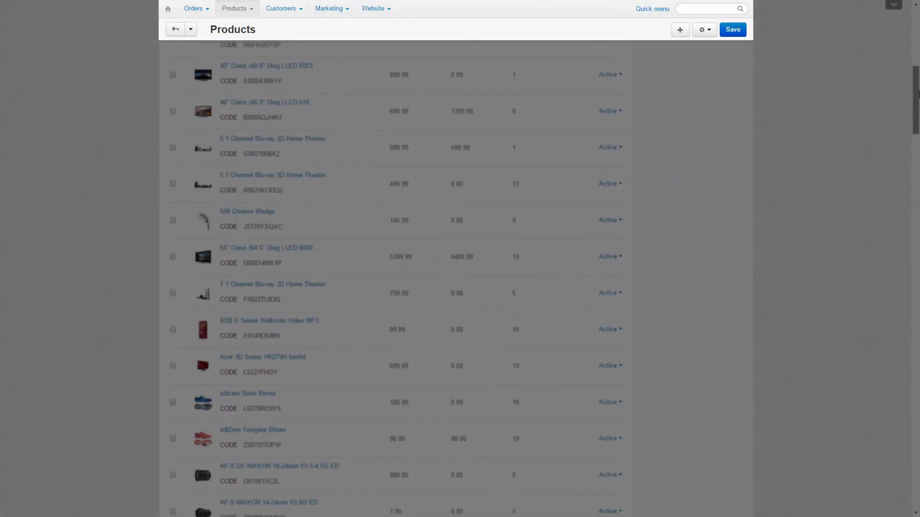
drag(918, 93, 918, 175)
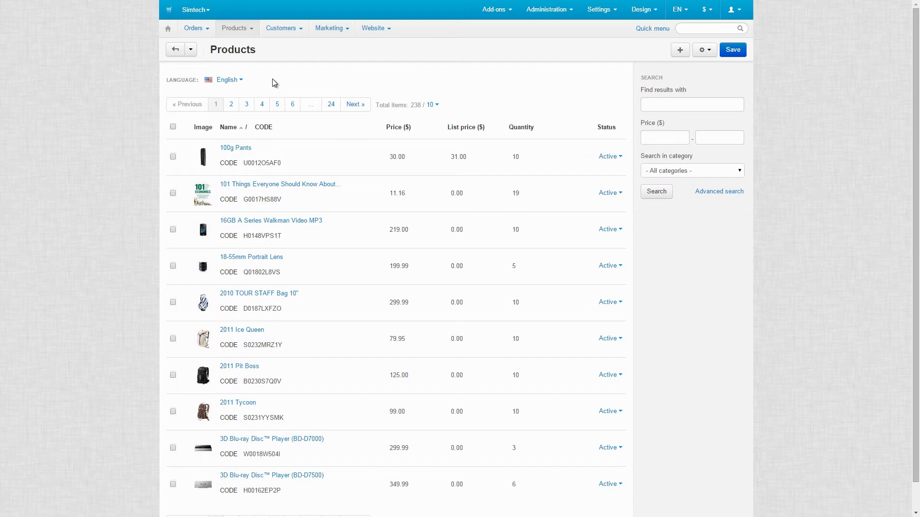
click(175, 51)
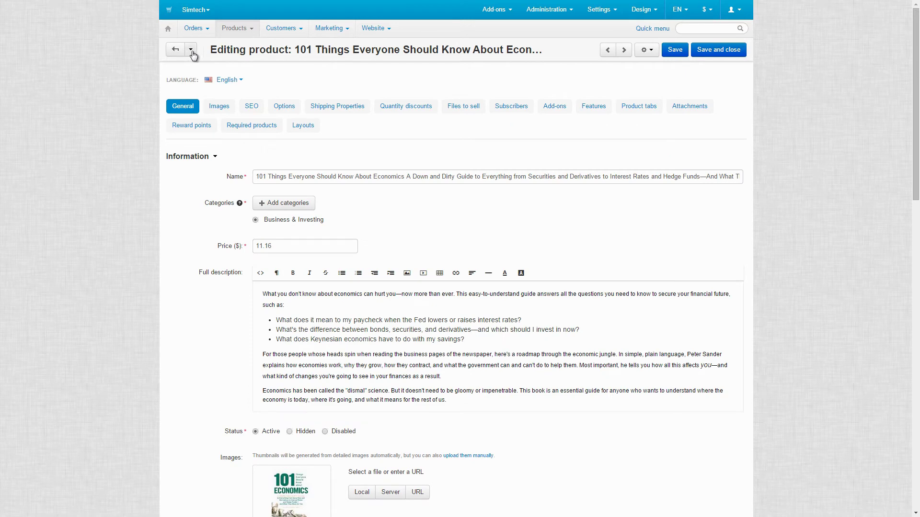
click(191, 51)
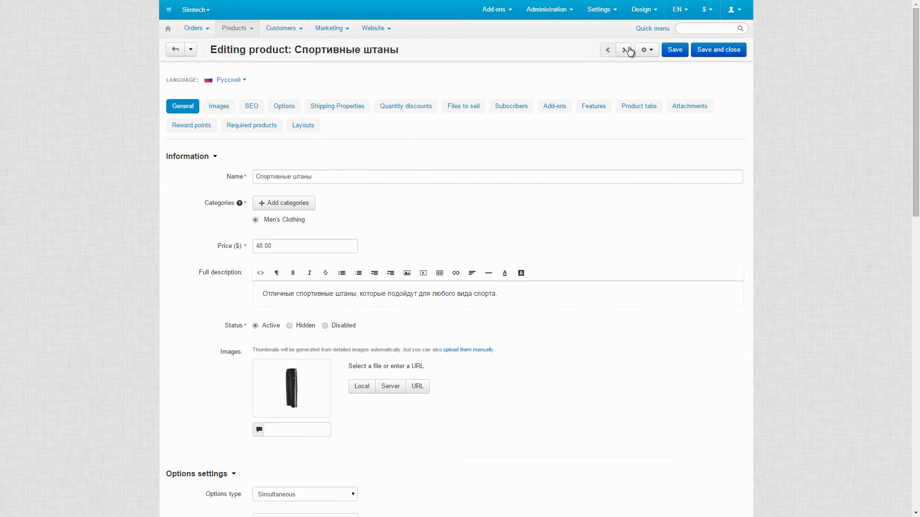
click(624, 50)
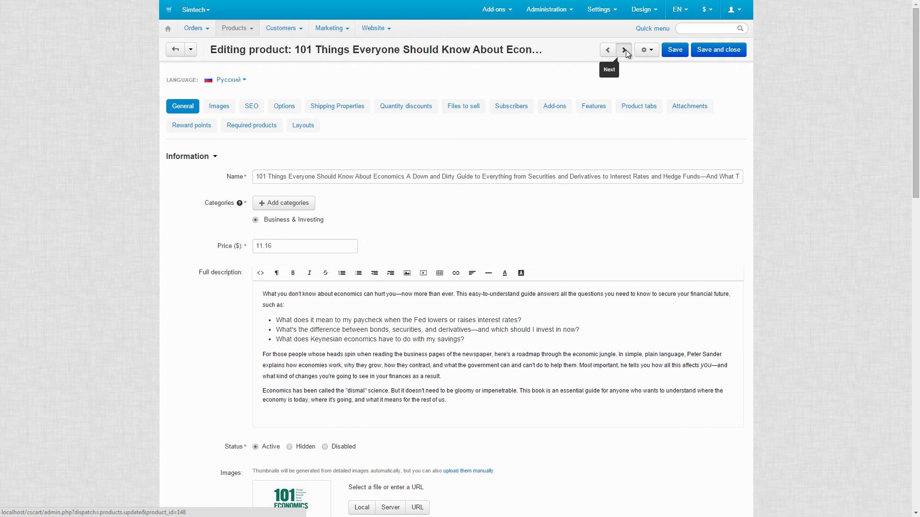
click(626, 50)
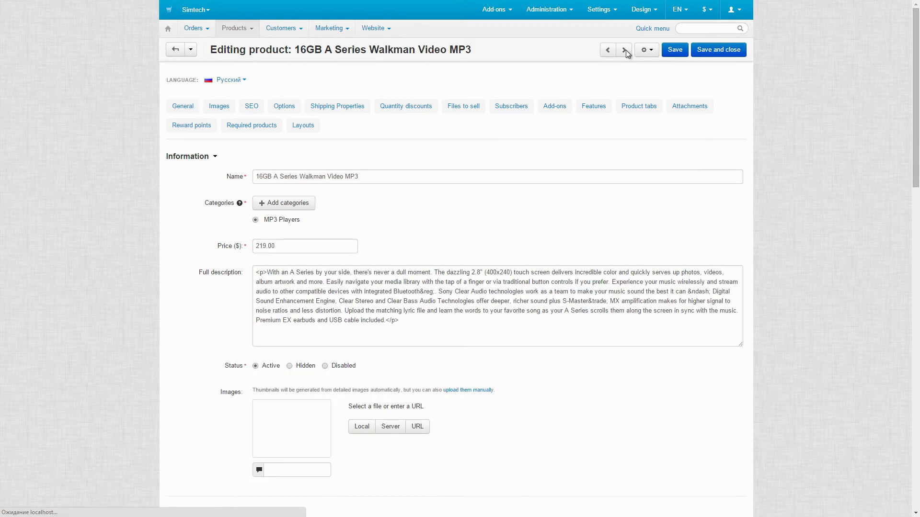
click(625, 50)
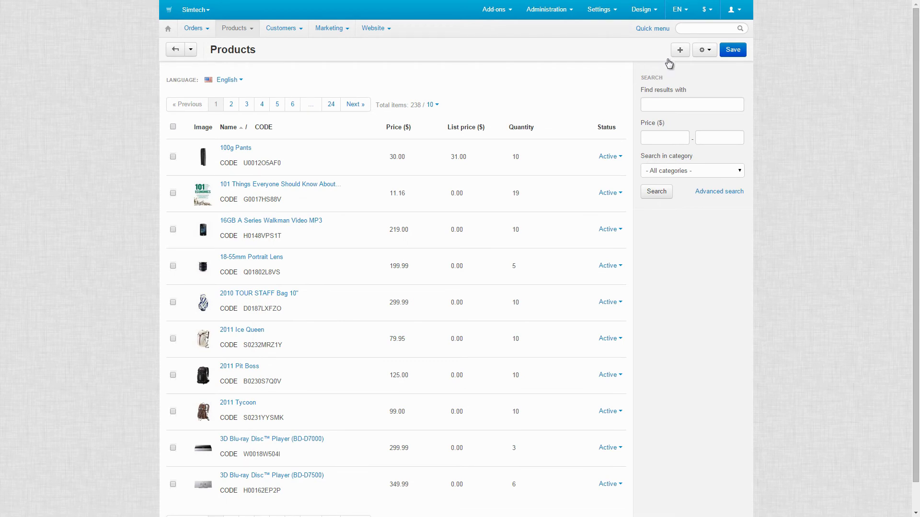
- After a look at the new-product form, tick 100g Pants, the second product and 16GB A Series Walkman
click(680, 50)
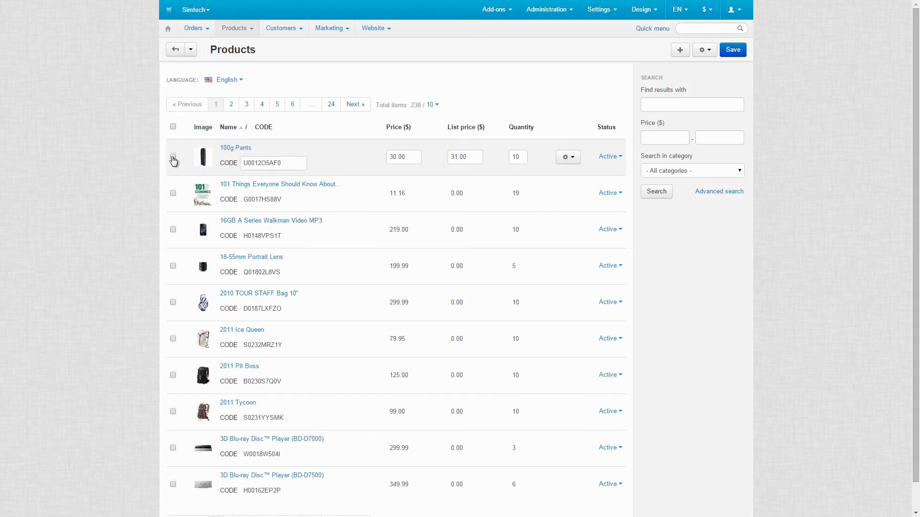
click(173, 156)
click(173, 193)
click(173, 230)
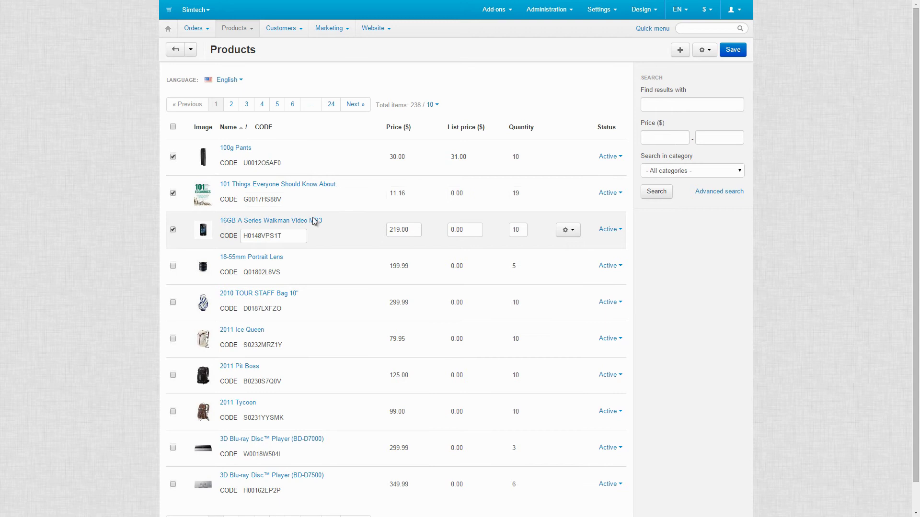
- Open the three ticked products with Edit selected, then return to the product list
click(704, 50)
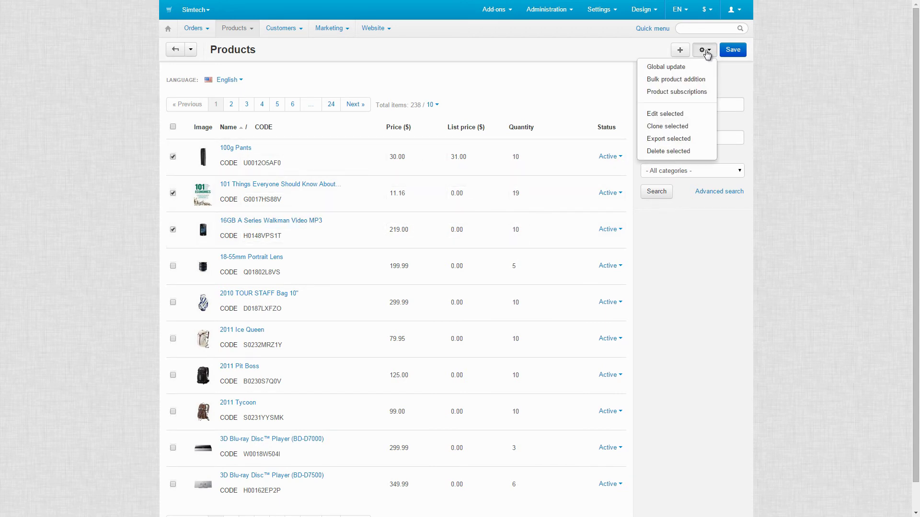
click(691, 115)
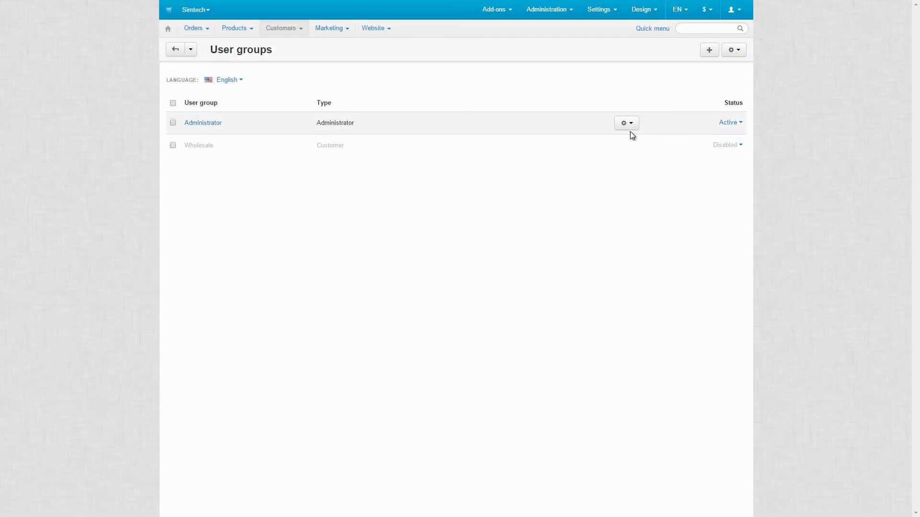
click(625, 127)
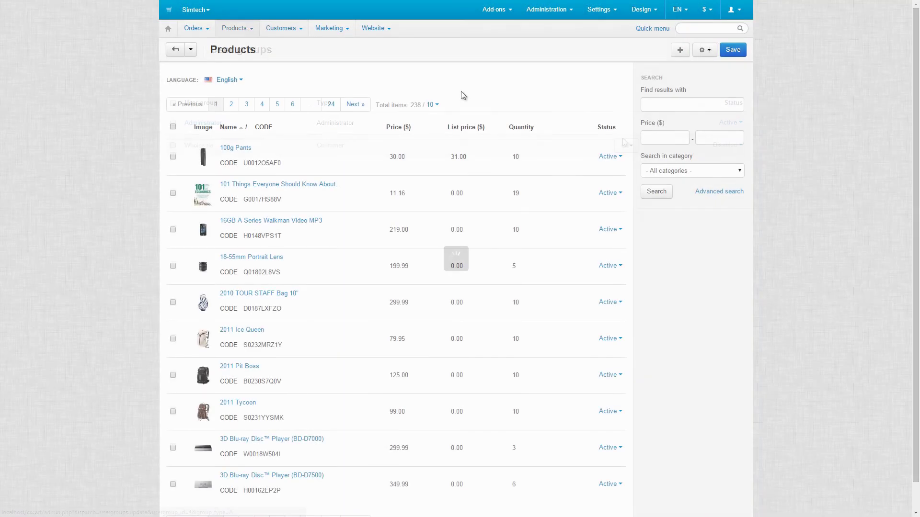
- Sort the product list by list price, then by quantity, then by code
click(467, 129)
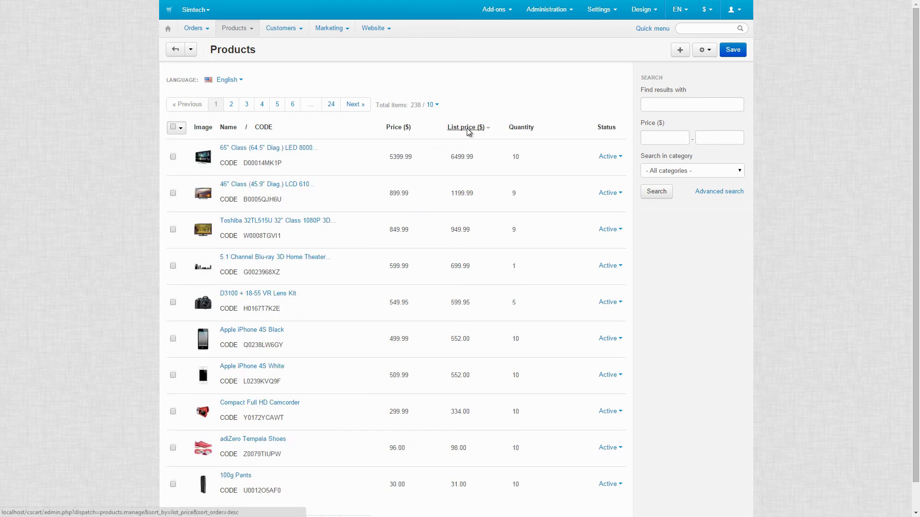
click(513, 129)
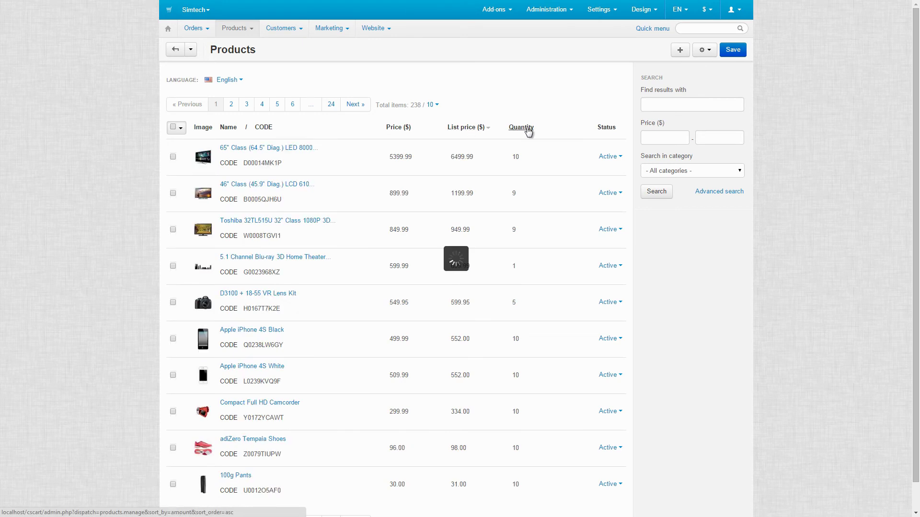
click(264, 128)
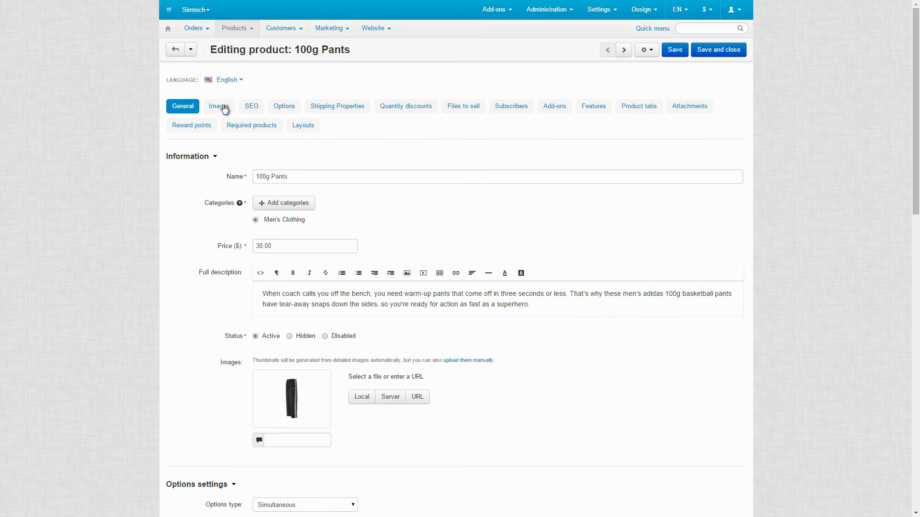
- View the 100g Pants Images, SEO, Options, Shipping Properties and Quantity discounts tabs
click(224, 108)
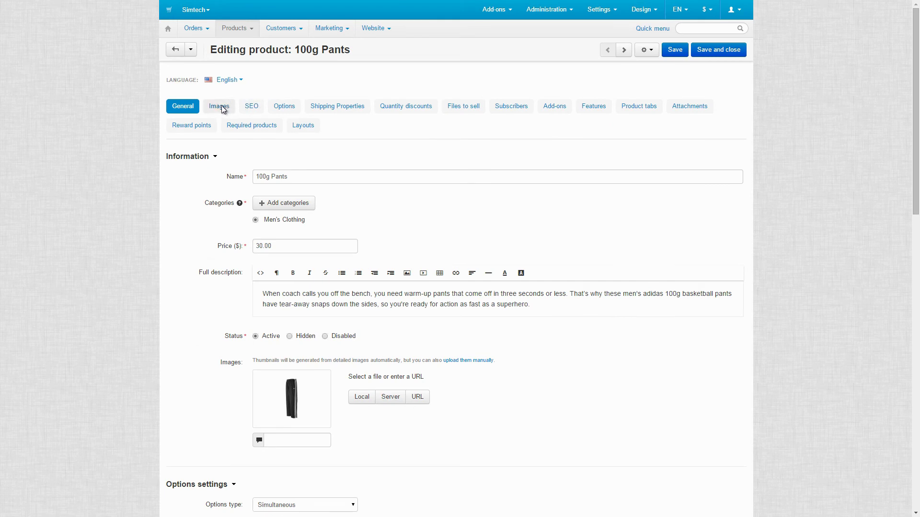
click(254, 109)
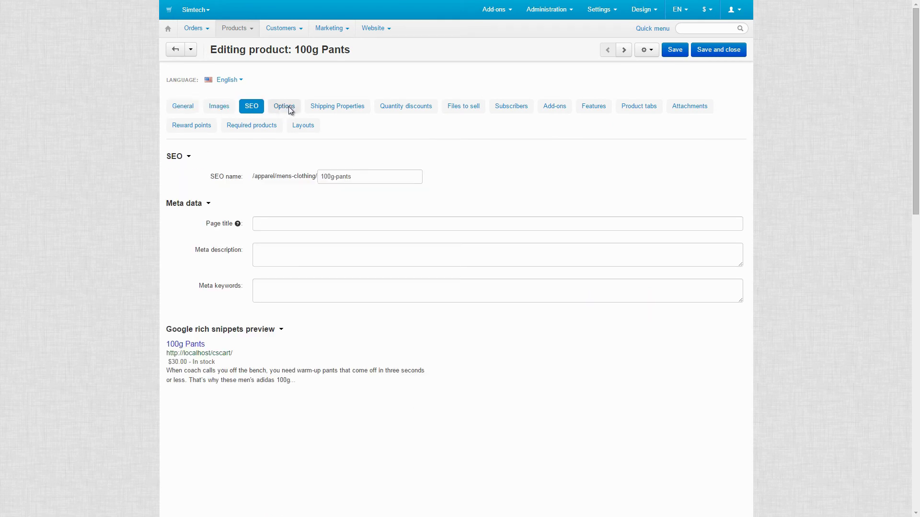
click(290, 109)
click(335, 109)
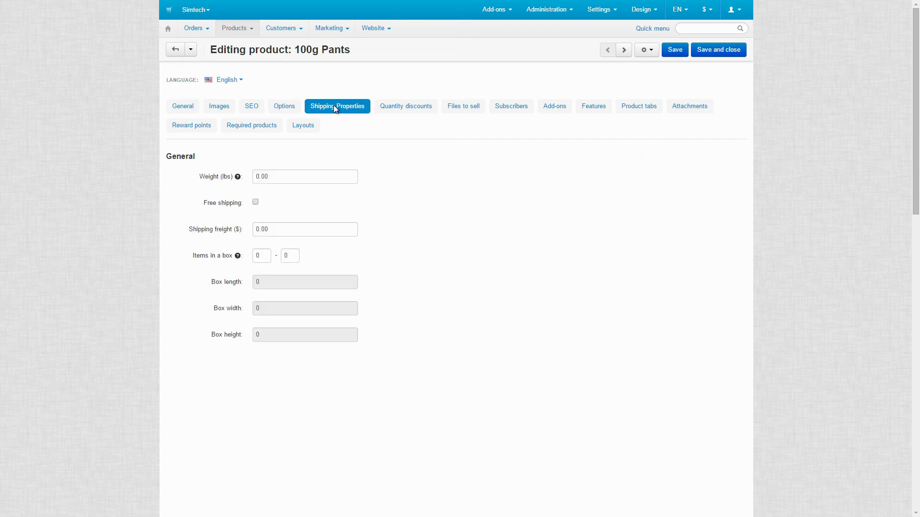
click(409, 107)
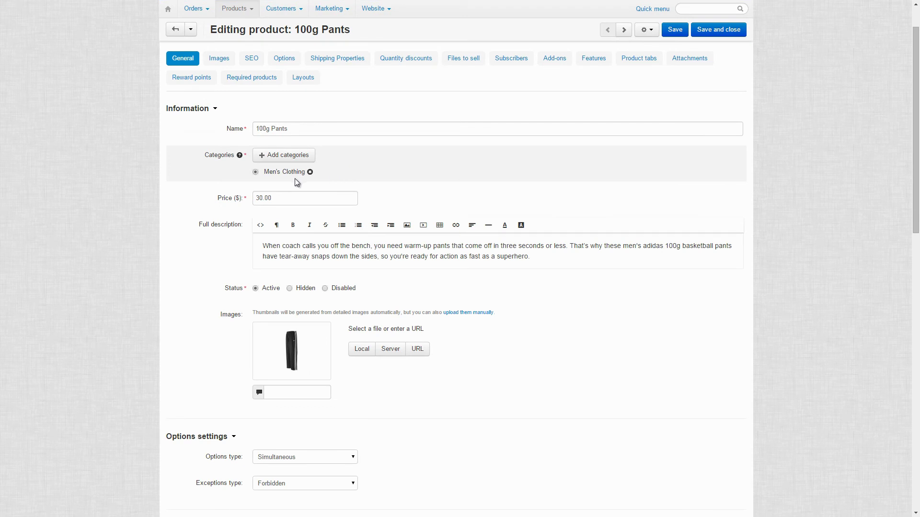
- Read the help tooltips for Categories, List price and Inventory on the 100g Pants editor
mouse_move(239, 156)
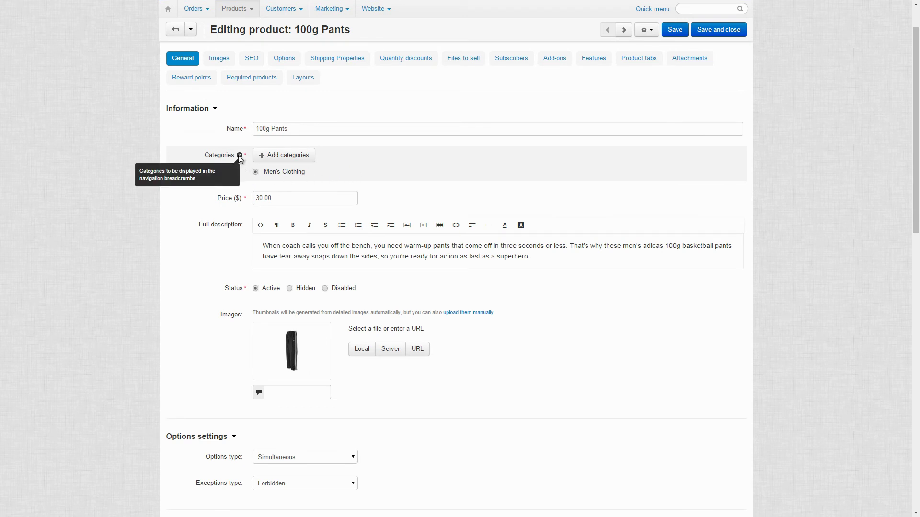
scroll(239, 207, down, 3)
scroll(240, 207, down, 4)
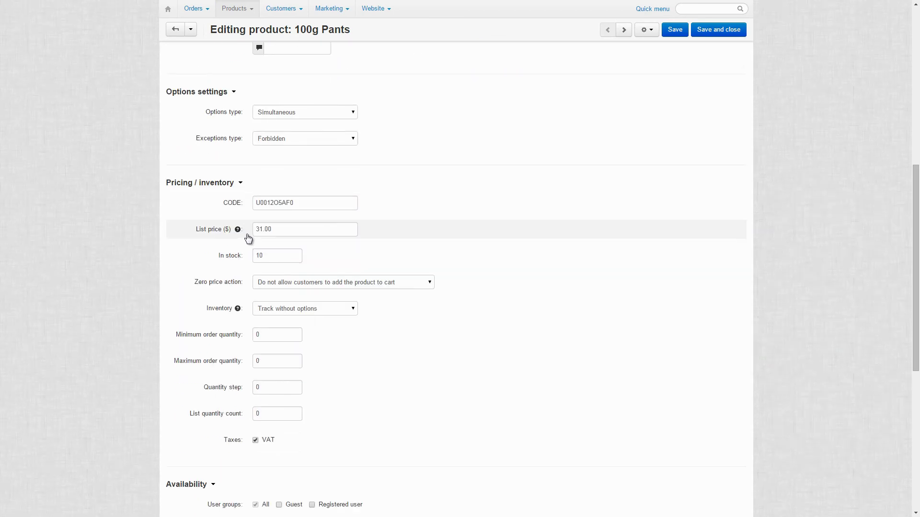
mouse_move(238, 232)
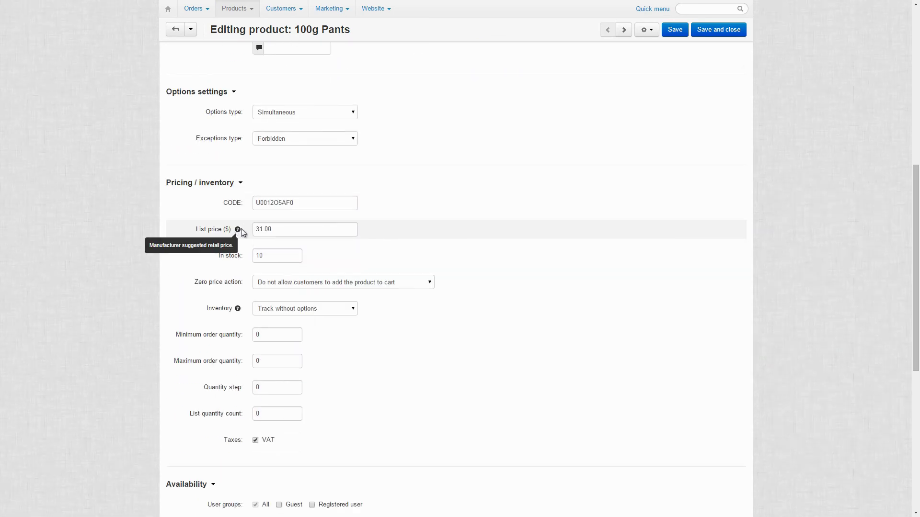
mouse_move(238, 312)
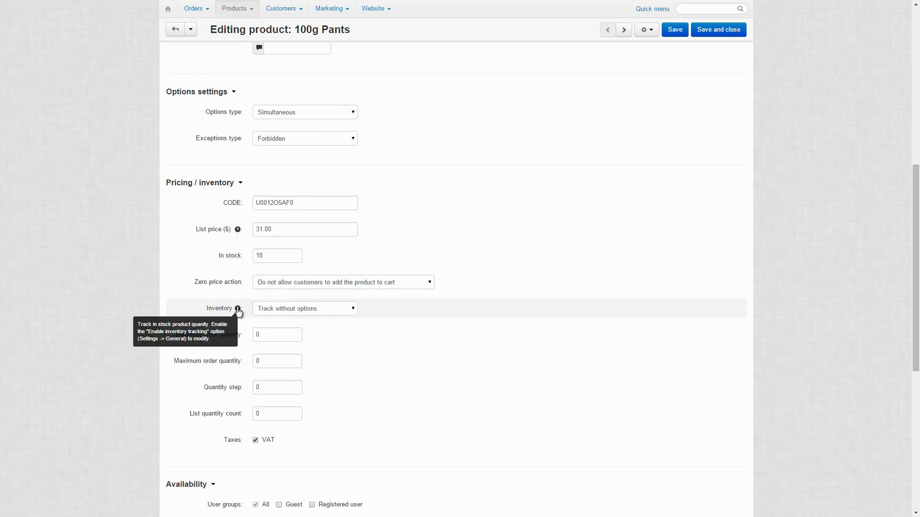
scroll(238, 312, up, 8)
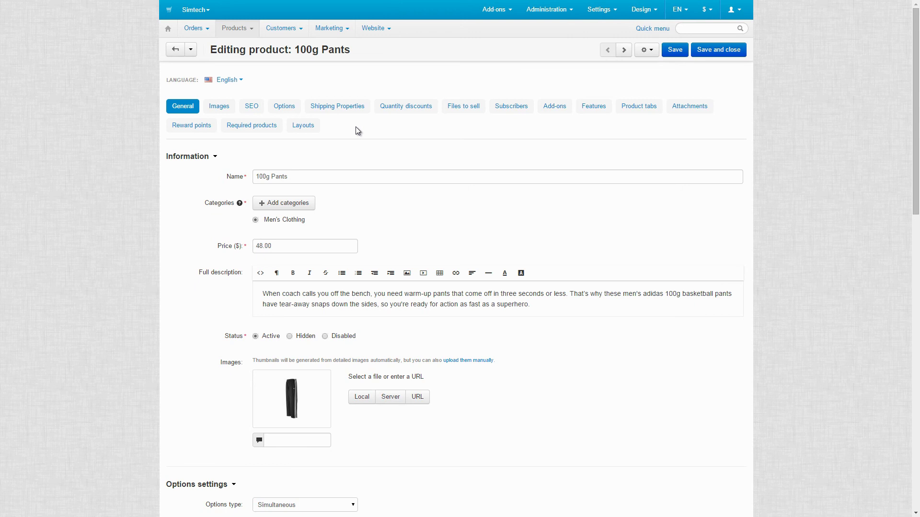
- Show the product content in Русский (Спортивные штаны), then check the EN interface language list without changing it
click(228, 79)
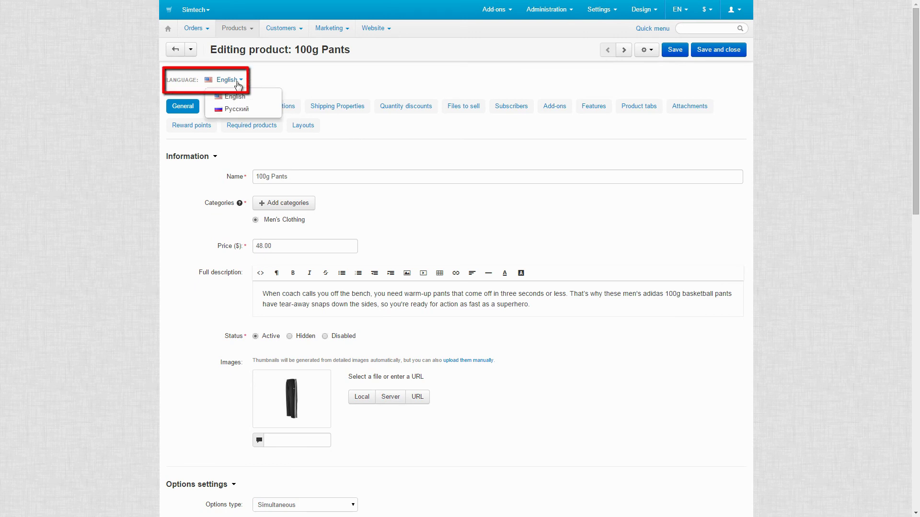
click(243, 109)
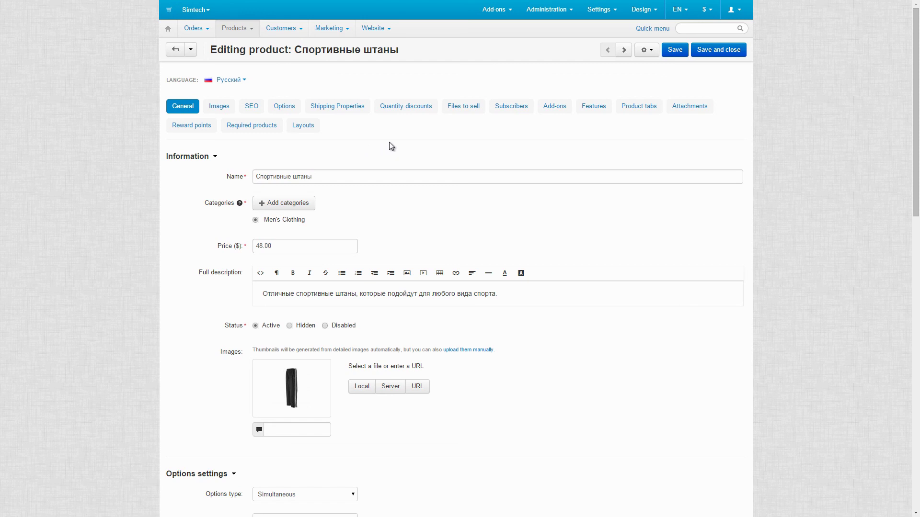
click(687, 10)
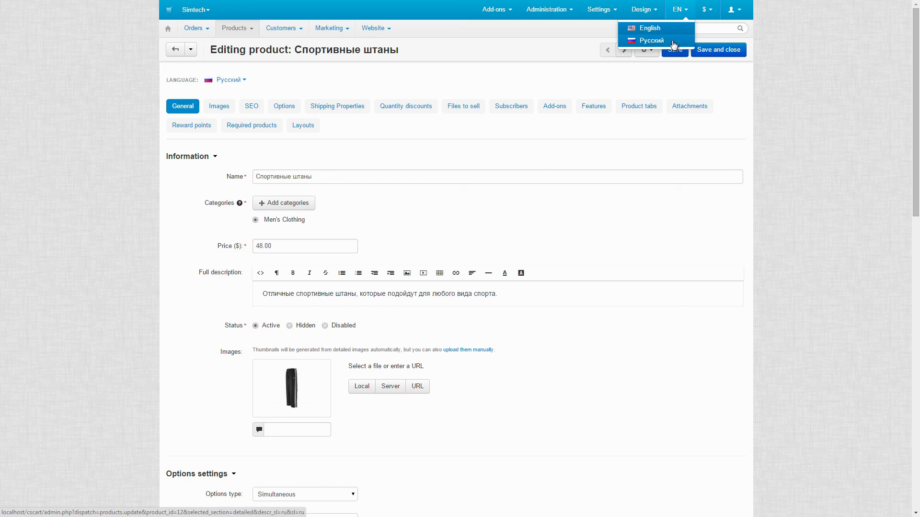
click(428, 141)
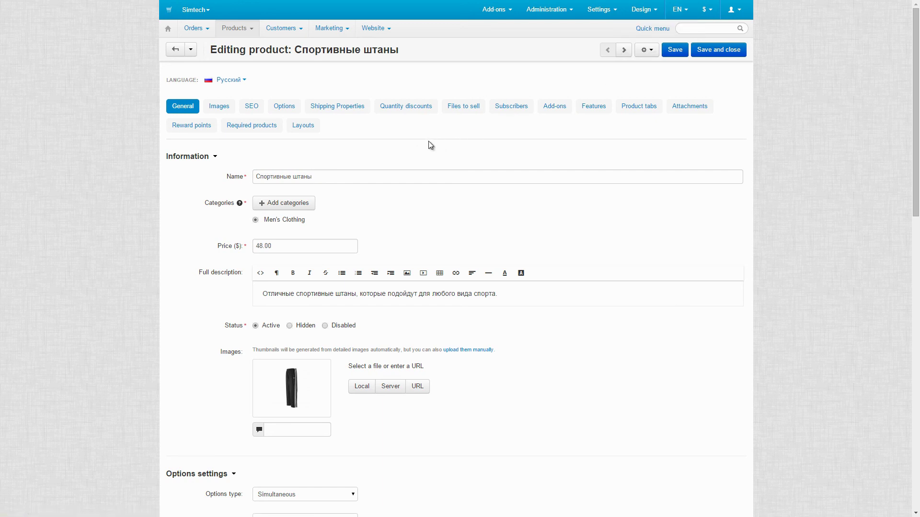